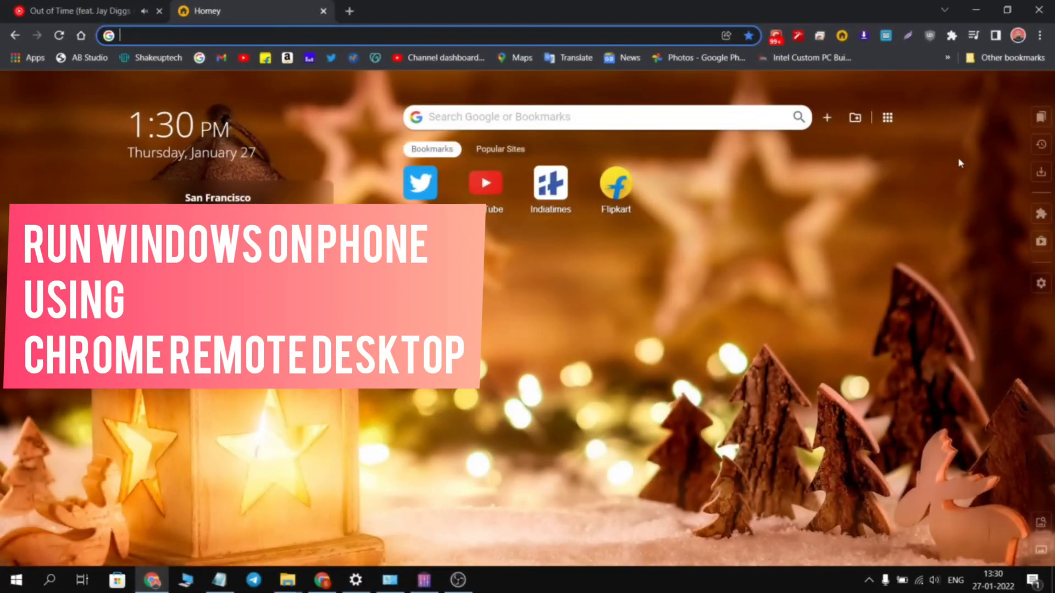
Step: Go from the Extensions menu's Manage extensions page to the Chrome Web Store in a new tab
click(951, 35)
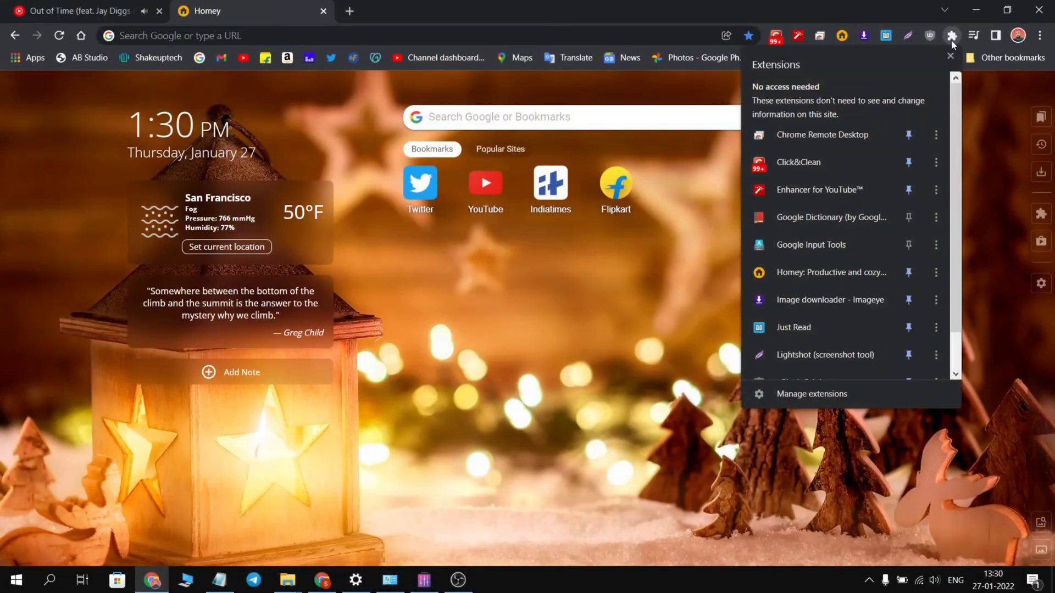
scroll(876, 330, down, 1)
click(832, 391)
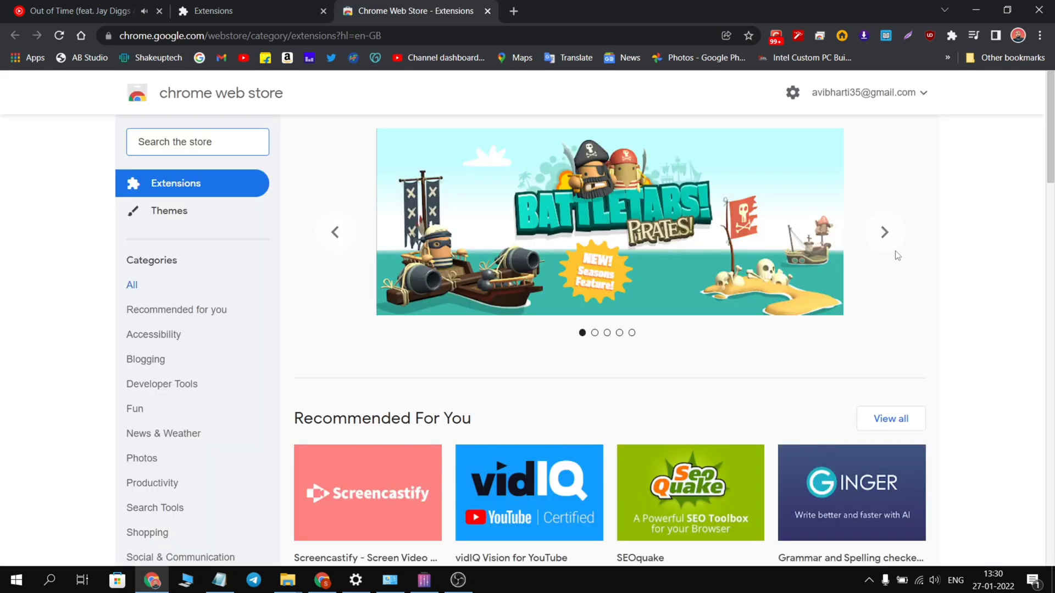
Step: Search the Web Store for 'chrome desktop' and open the Chrome Remote Desktop extension page
click(199, 142)
text(chrome rdesk)
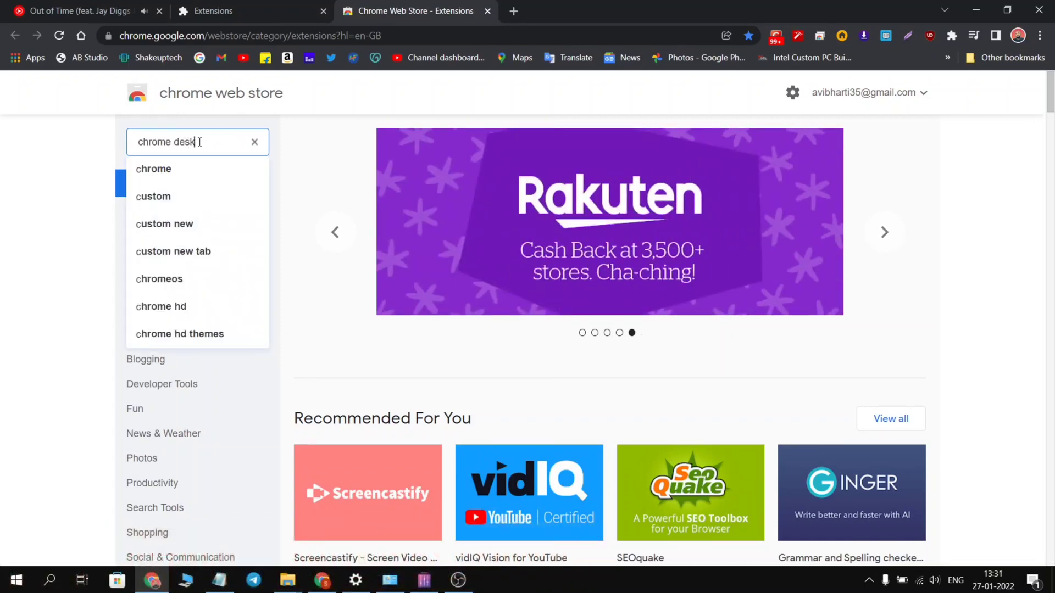
text(top)
key(Return)
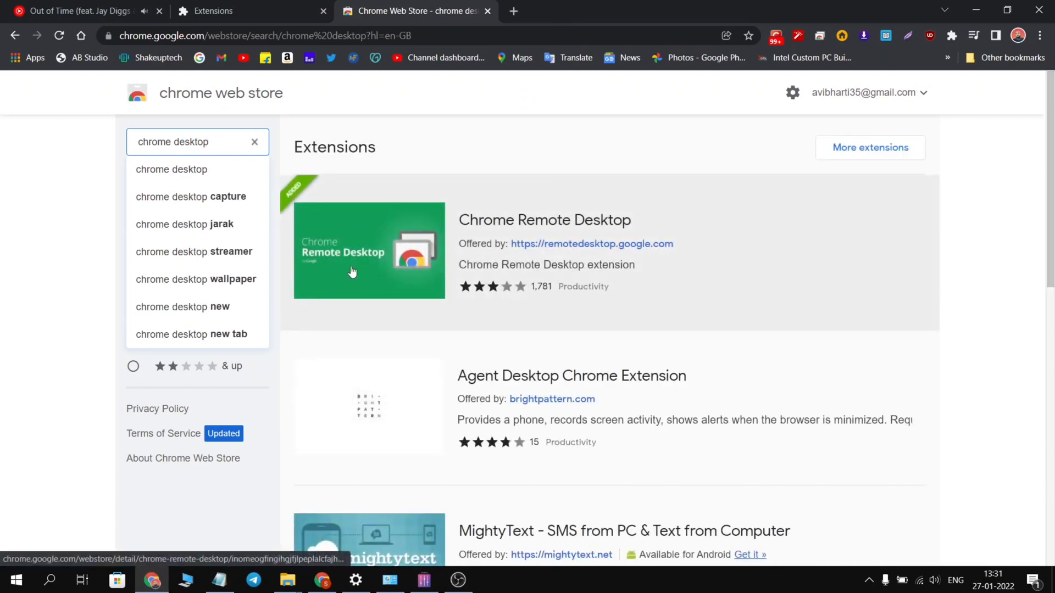
click(497, 224)
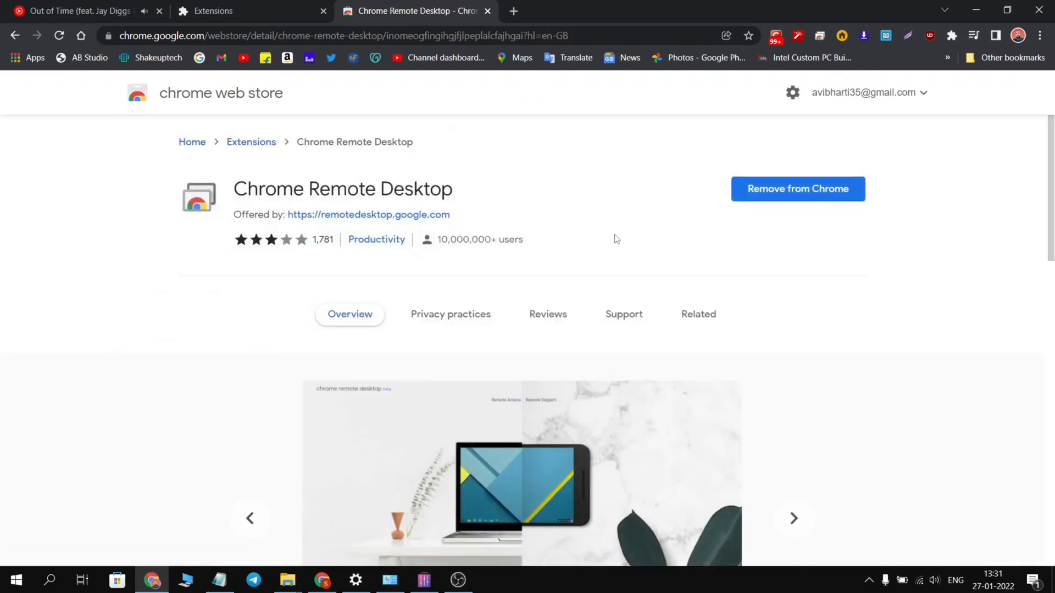
Step: Launch Chrome Remote Desktop from the Extensions menu and go to its Remote Support page
click(952, 36)
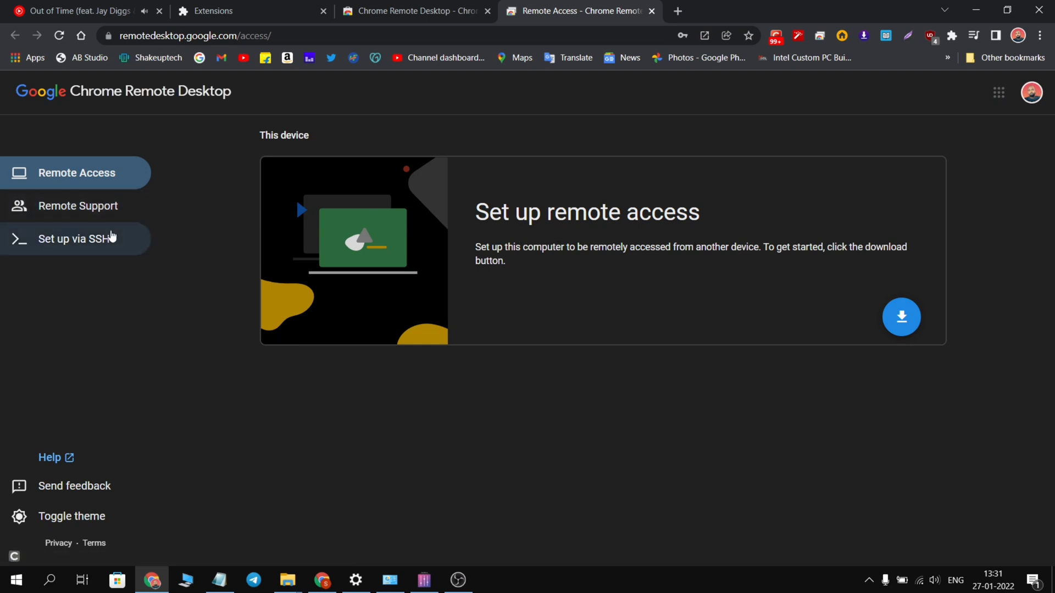
click(91, 209)
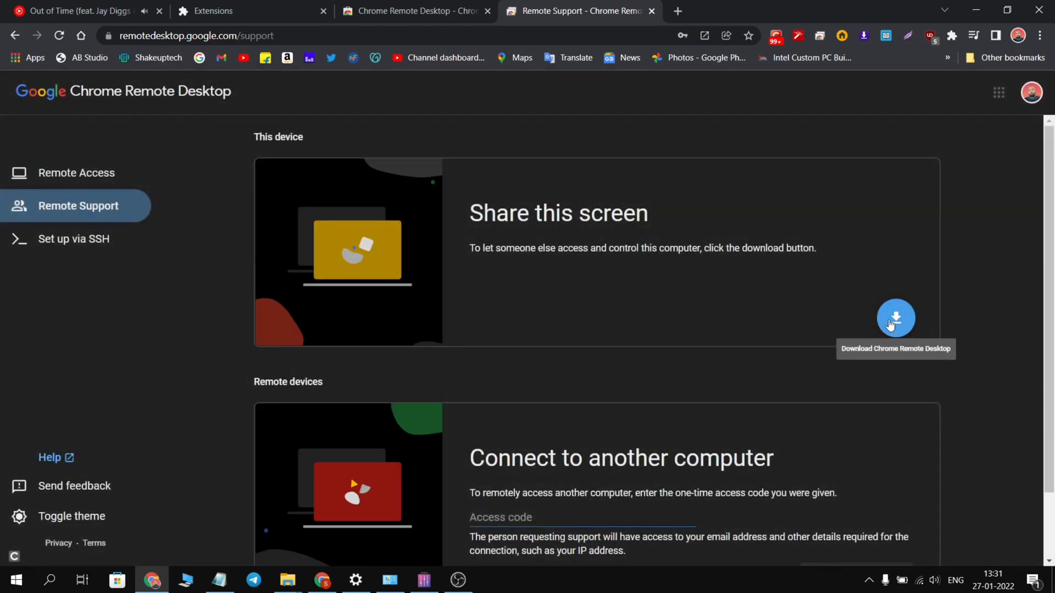
scroll(805, 360, down, 2)
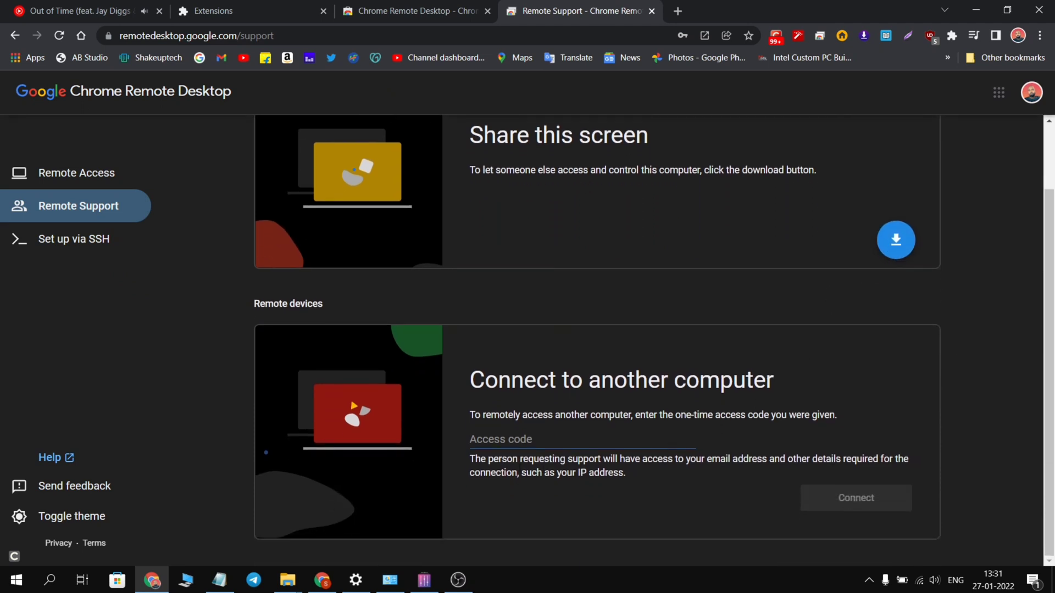
scroll(574, 439, up, 1)
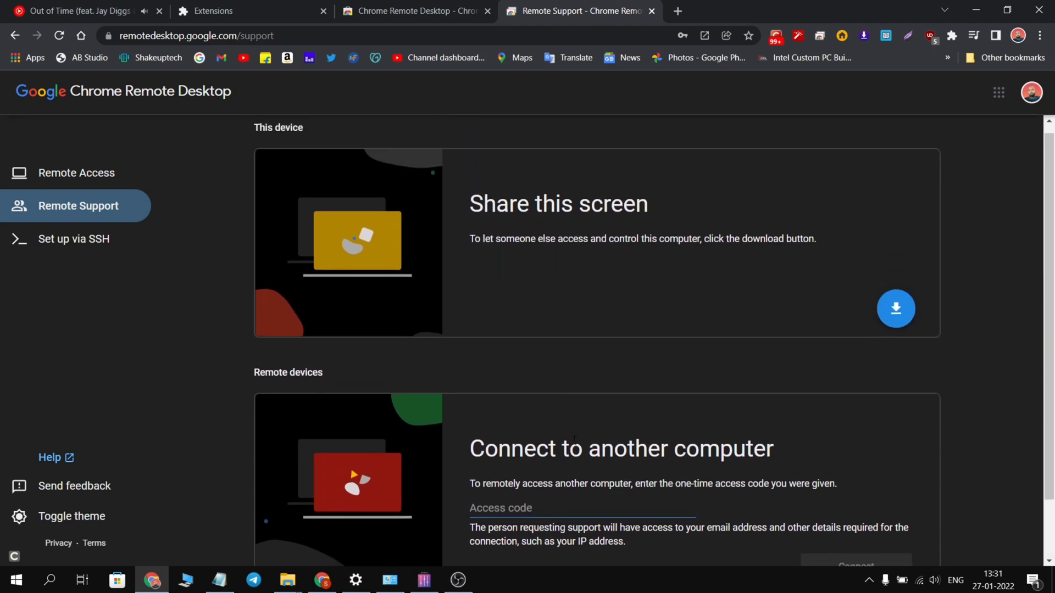
Step: Download the Chrome Remote Desktop host app, accept the terms, and let the installer run
click(896, 309)
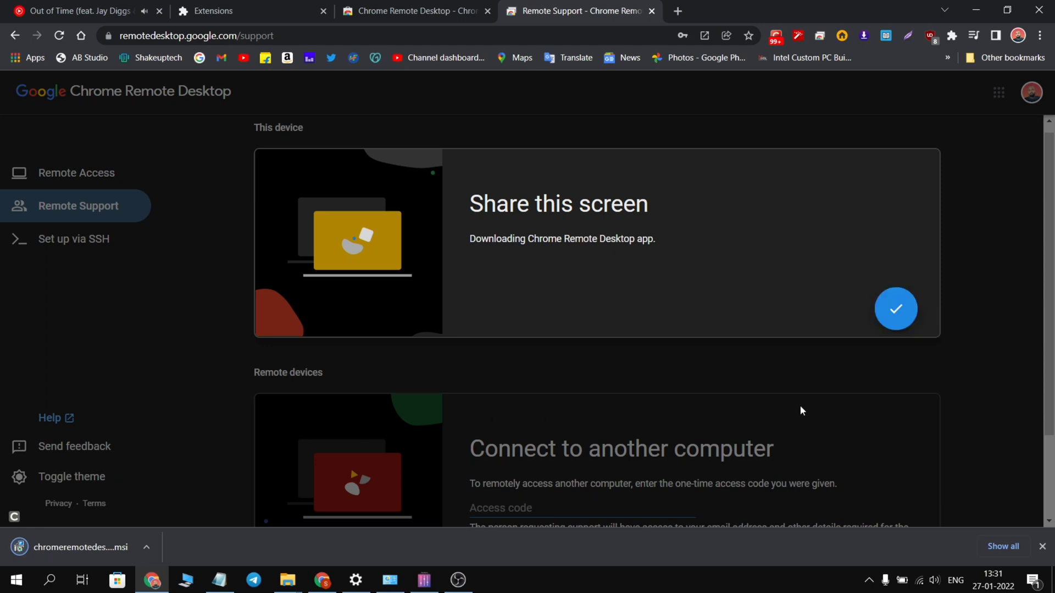
click(871, 312)
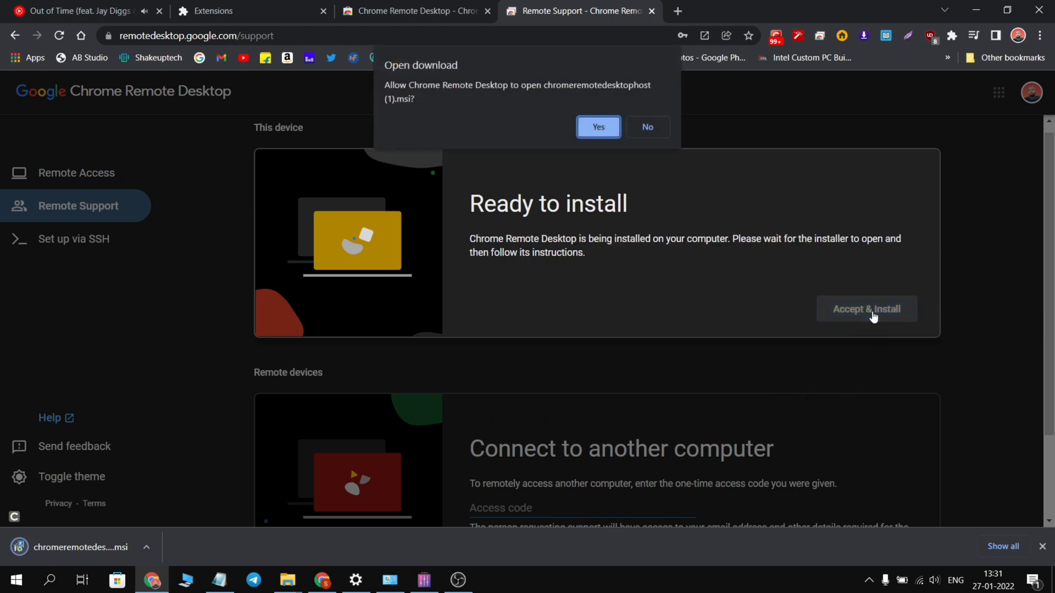
click(599, 130)
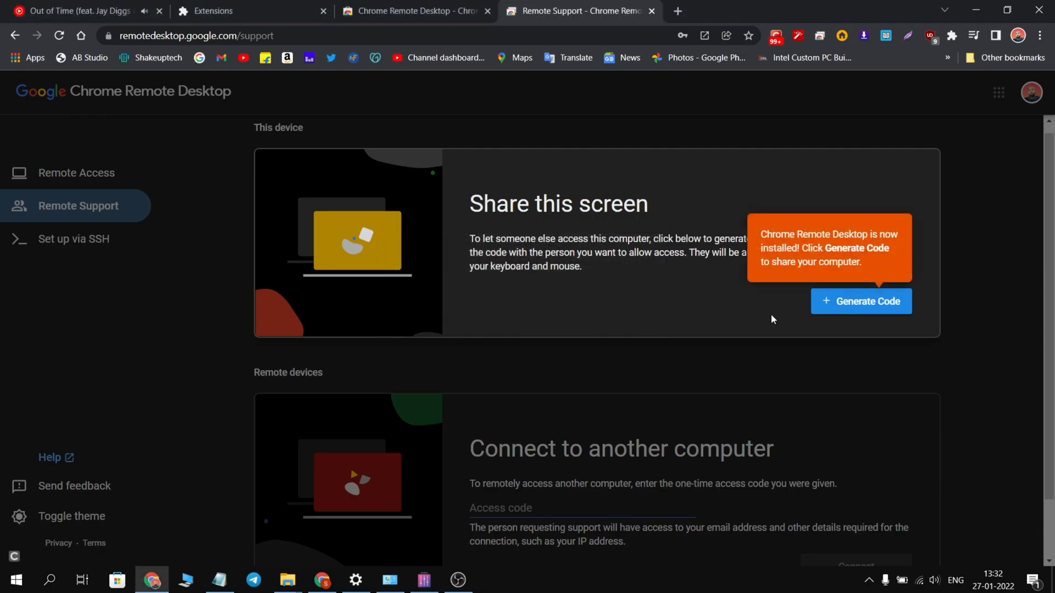
Step: Generate a one-time access code for sharing this screen, then cancel it
click(847, 313)
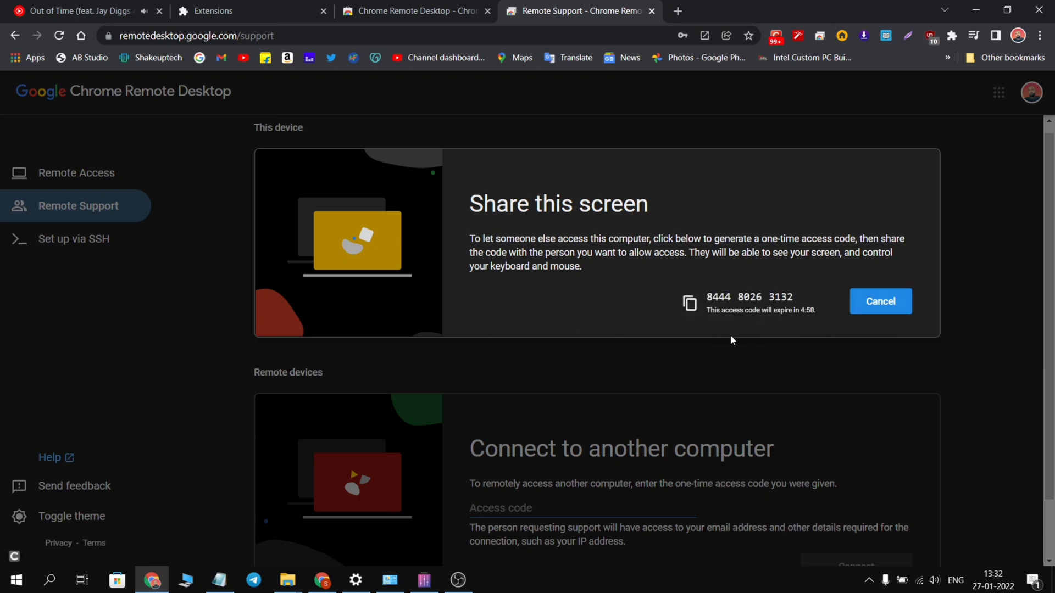
scroll(663, 351, down, 1)
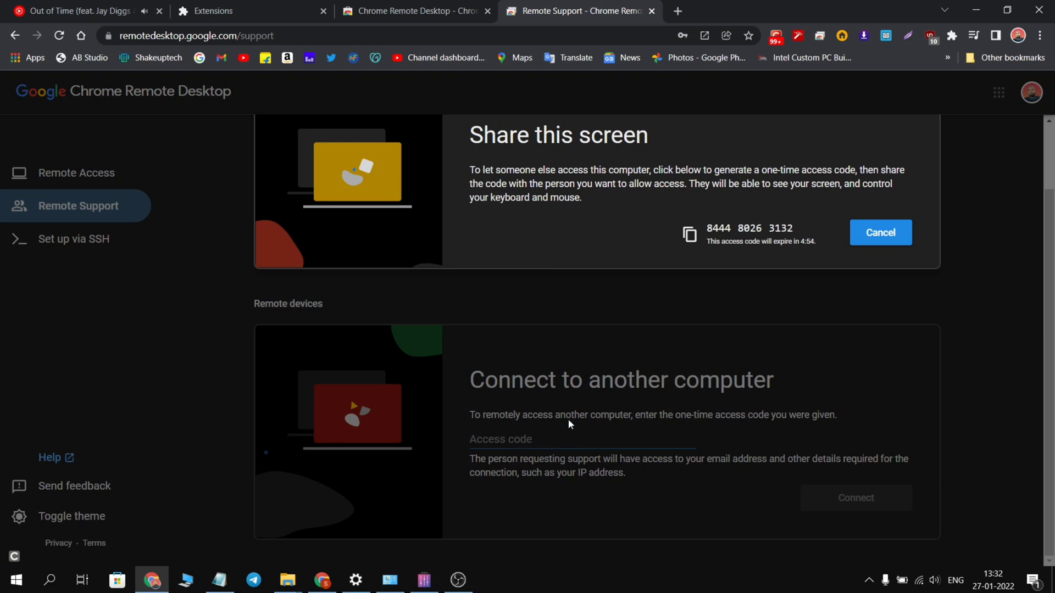
scroll(738, 386, up, 1)
click(864, 317)
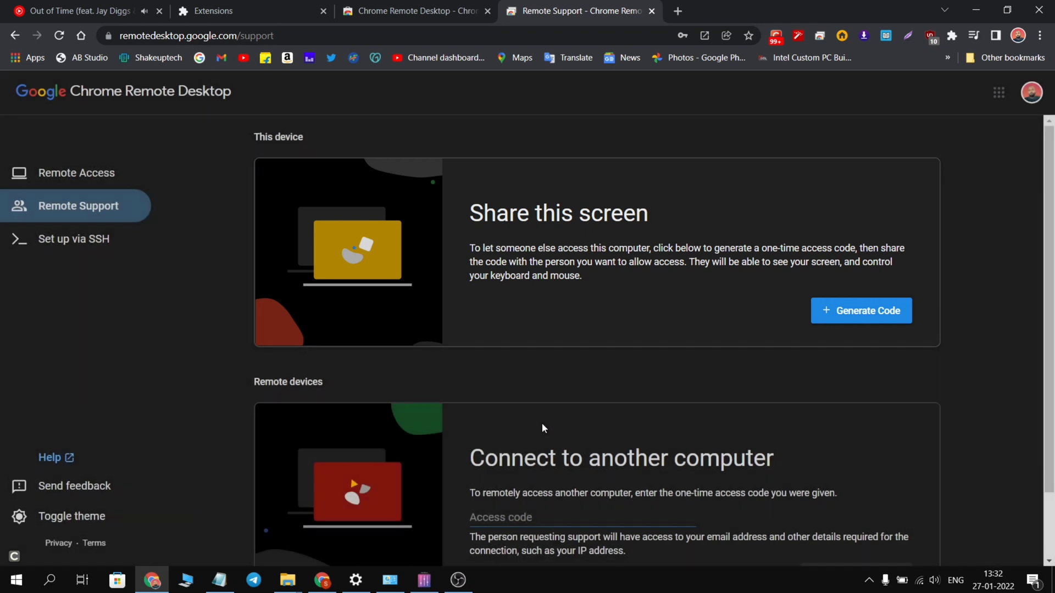
scroll(549, 423, down, 2)
scroll(334, 333, up, 1)
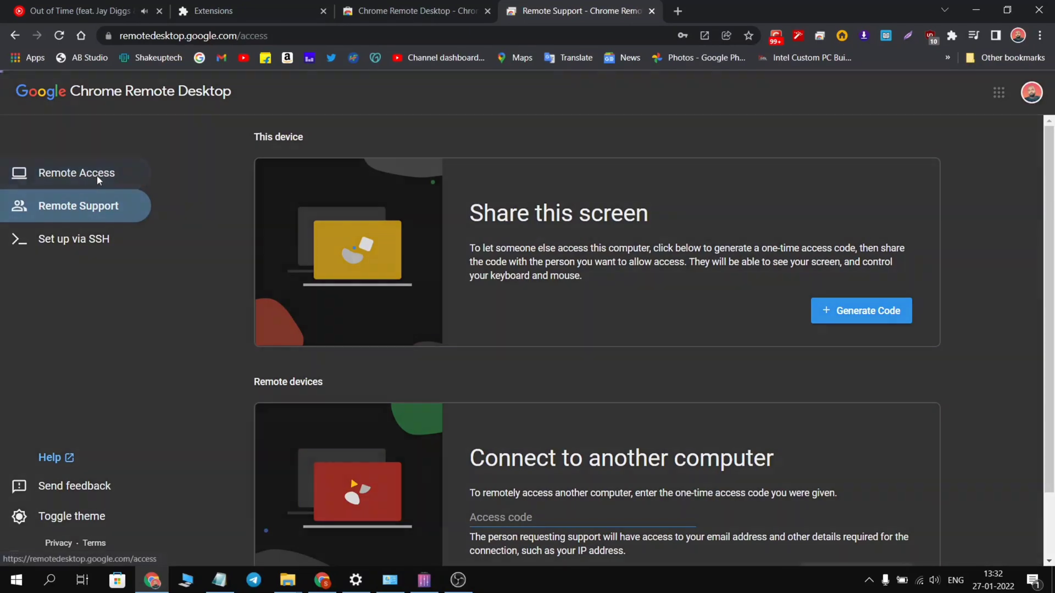
Step: On the Remote Access page, turn on remote access and rename the computer 'Asus Laptop'
click(96, 176)
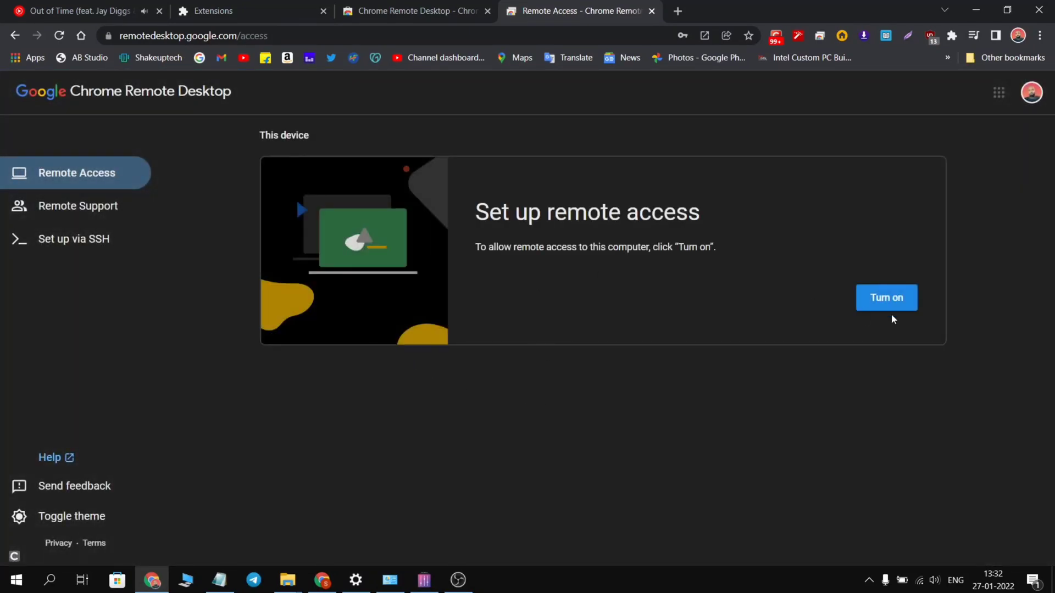
click(882, 303)
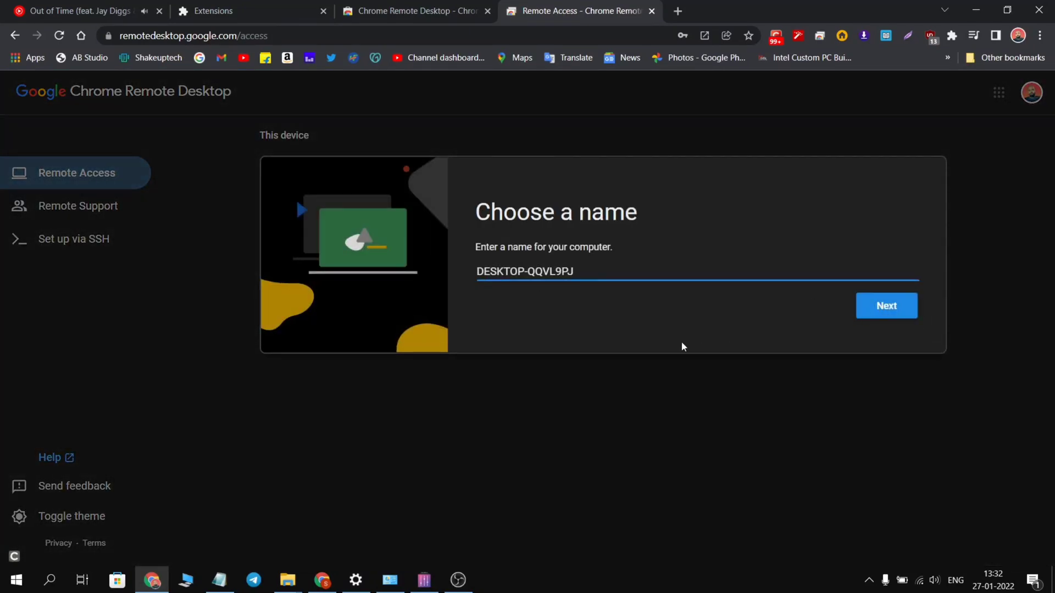
drag(584, 272, 469, 274)
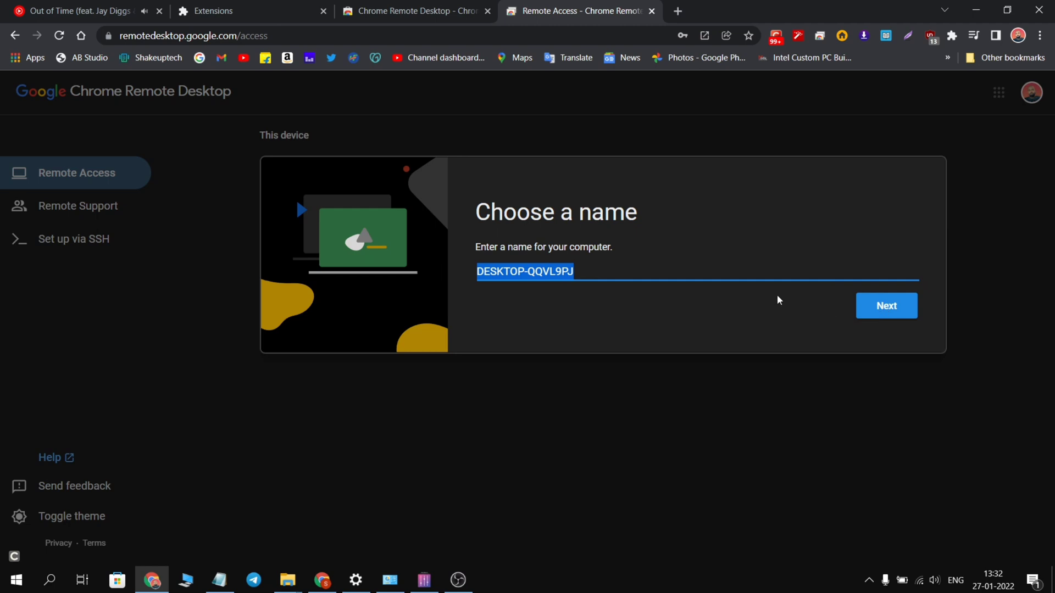
text(Asus Laptop)
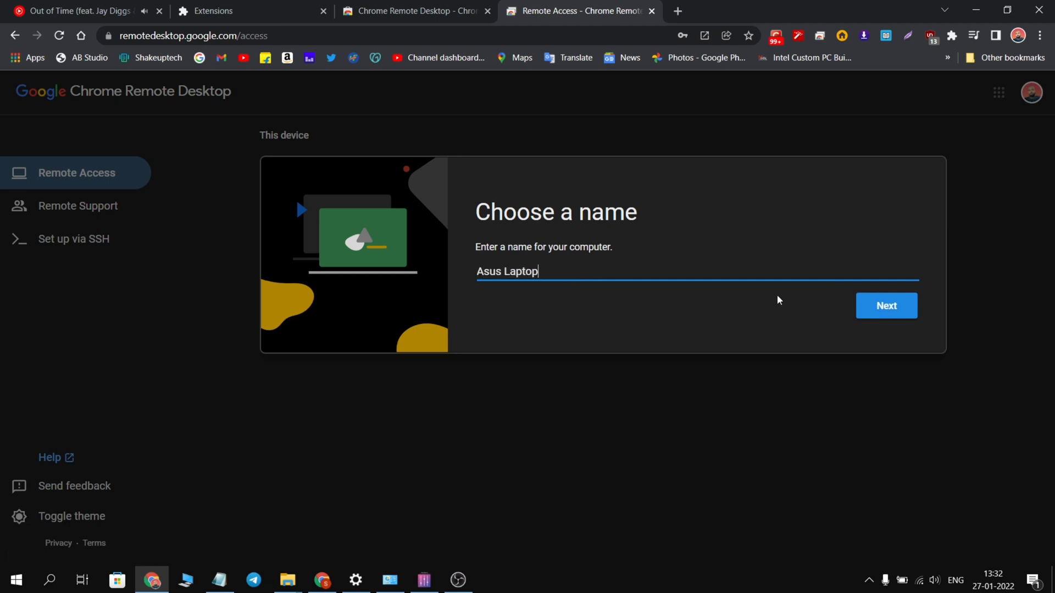
Step: Confirm the 'Asus Laptop' name and enter a new six-digit PIN
click(889, 314)
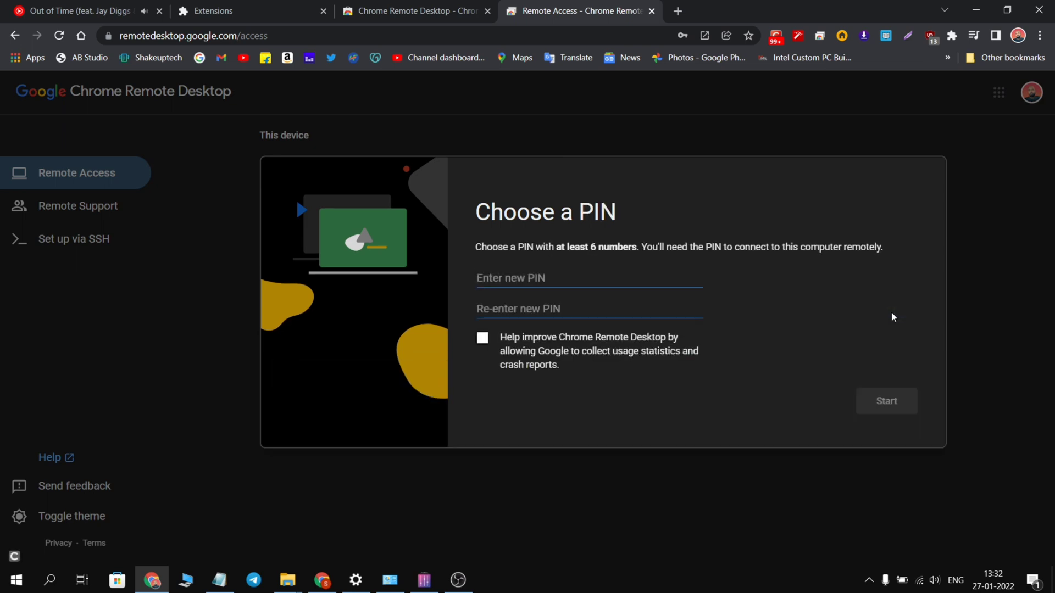
click(484, 352)
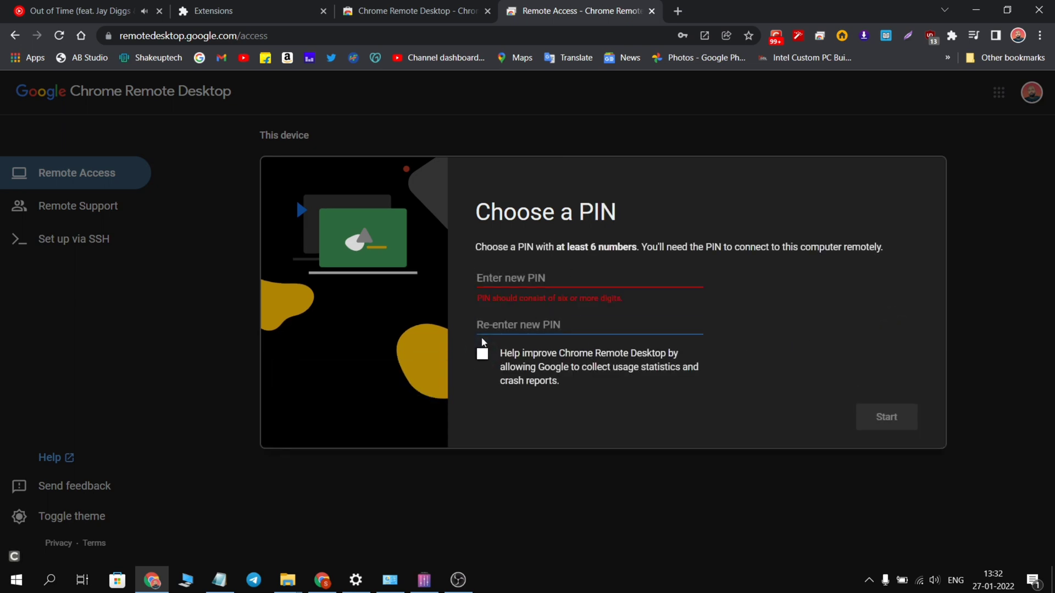
click(533, 272)
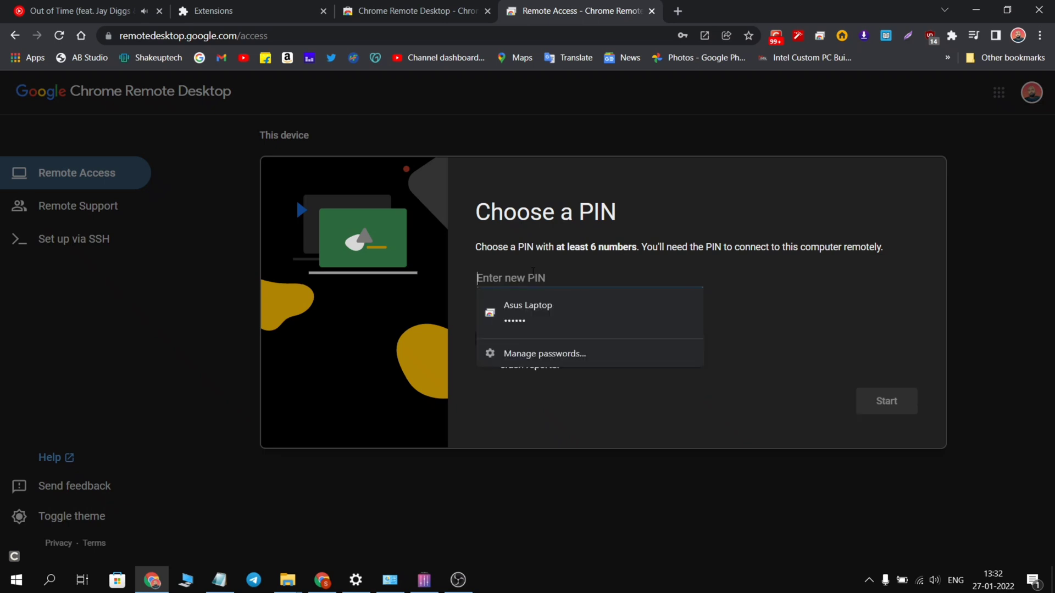
text(12)
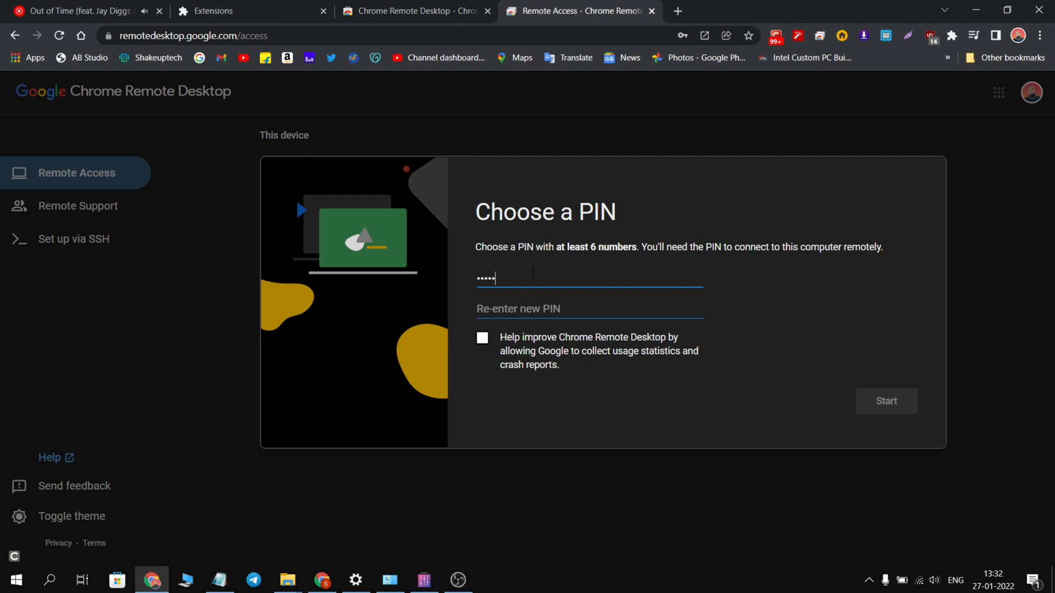
Step: Re-enter the PIN, leave usage statistics unchecked, and start remote access
click(537, 315)
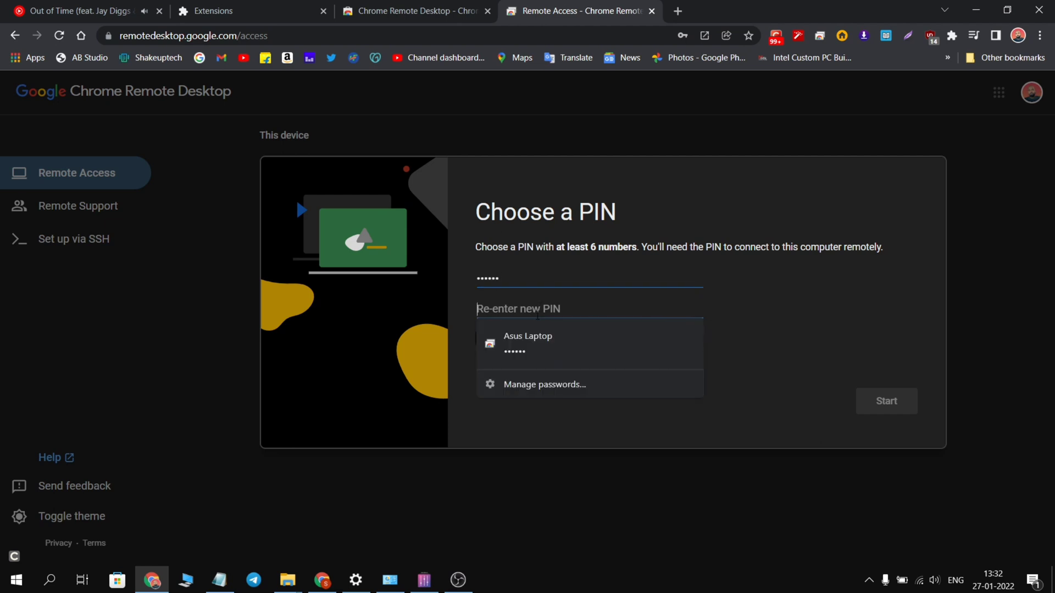
text(1234)
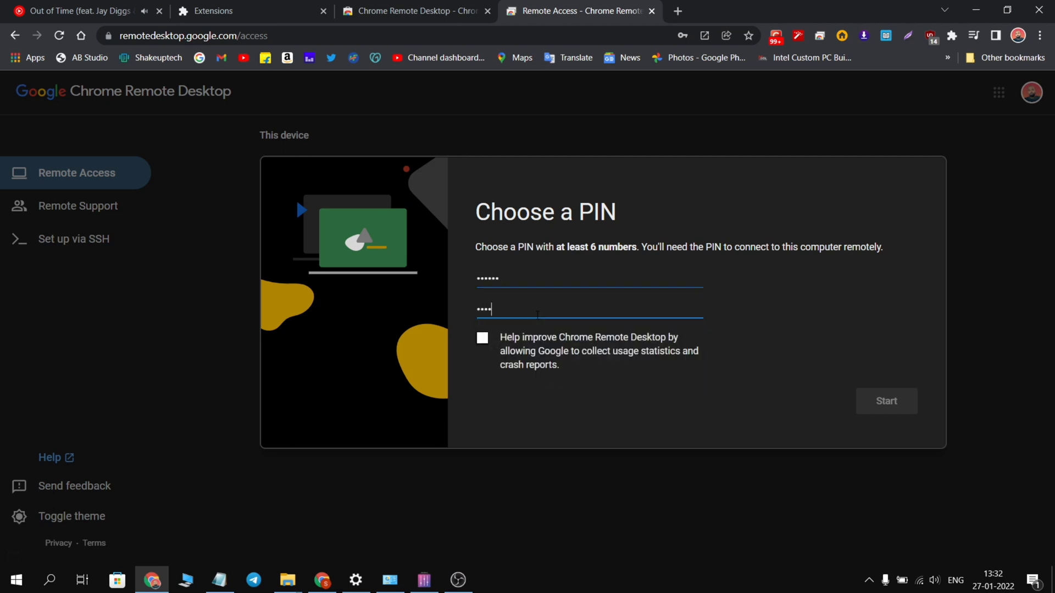
click(528, 350)
click(528, 352)
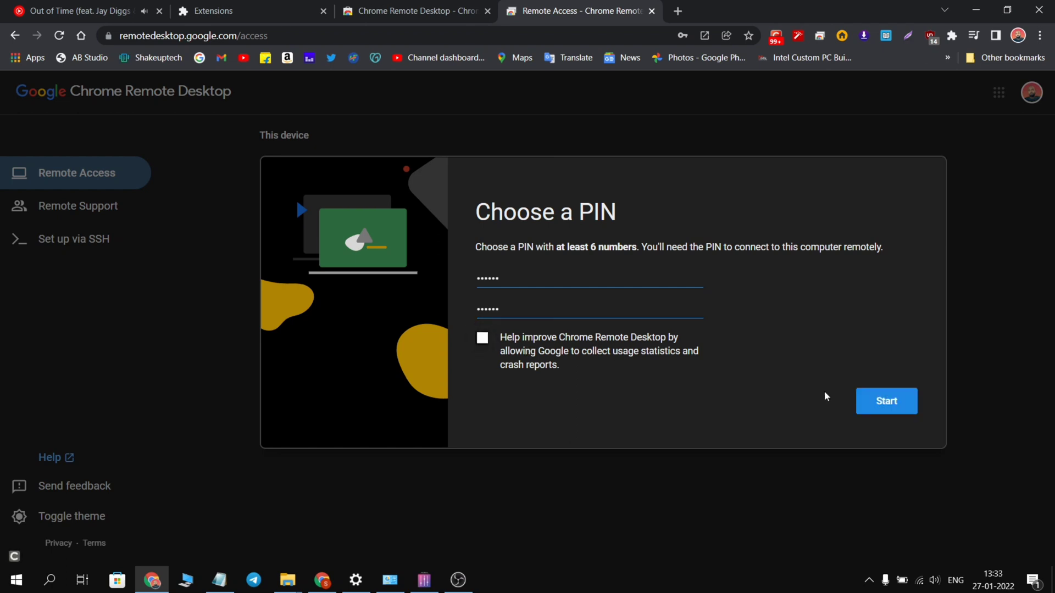
click(882, 402)
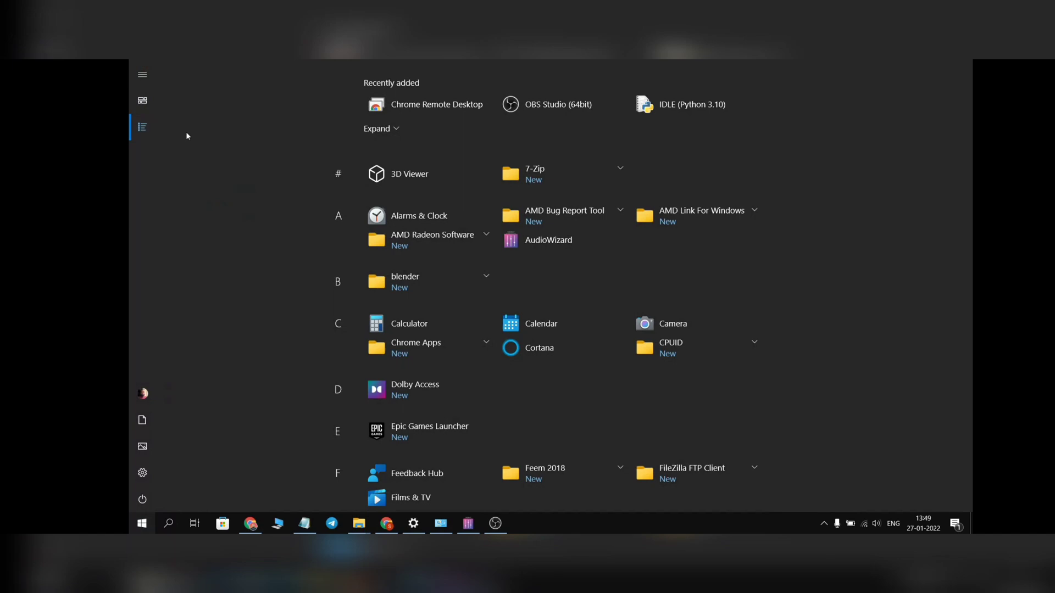
Step: From the laptop's Start menu, open Windows Settings on the Windows Update page
scroll(187, 132, down, 4)
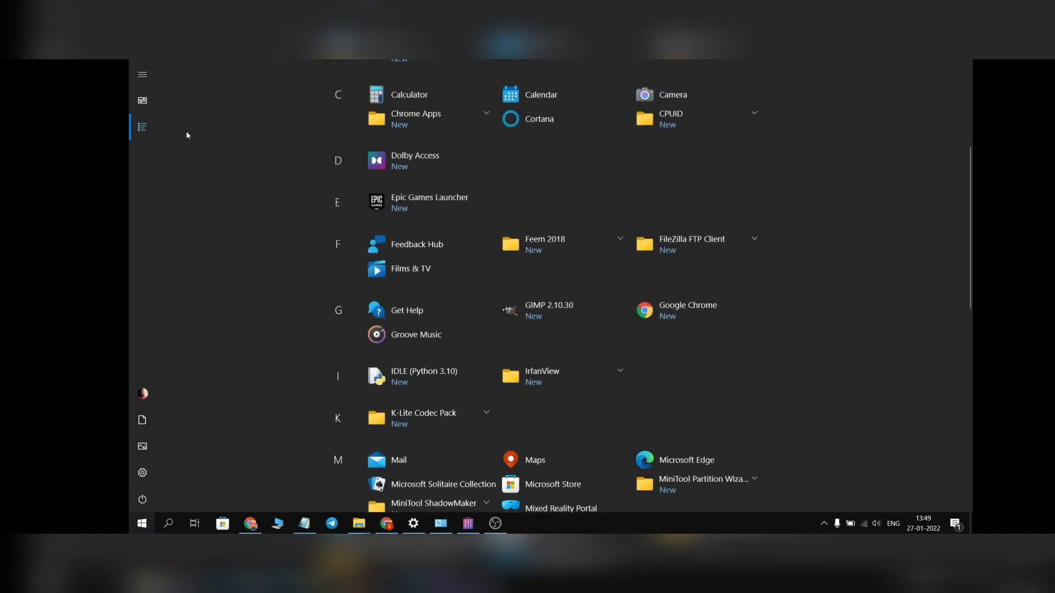
scroll(186, 136, down, 10)
scroll(186, 135, up, 5)
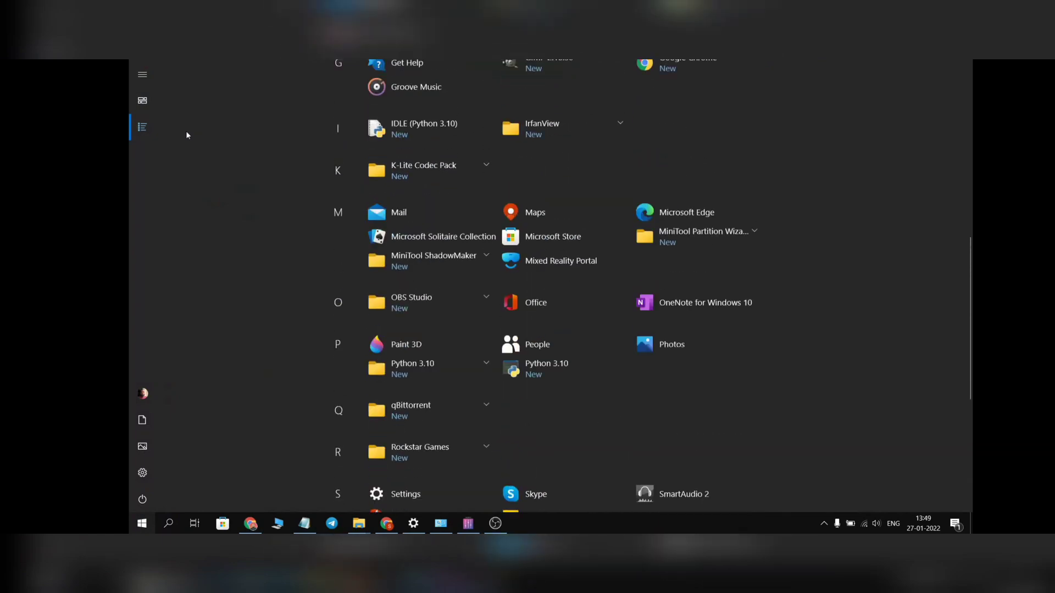
scroll(185, 136, down, 4)
scroll(186, 135, up, 3)
scroll(186, 135, down, 2)
scroll(186, 135, up, 4)
scroll(186, 135, up, 1)
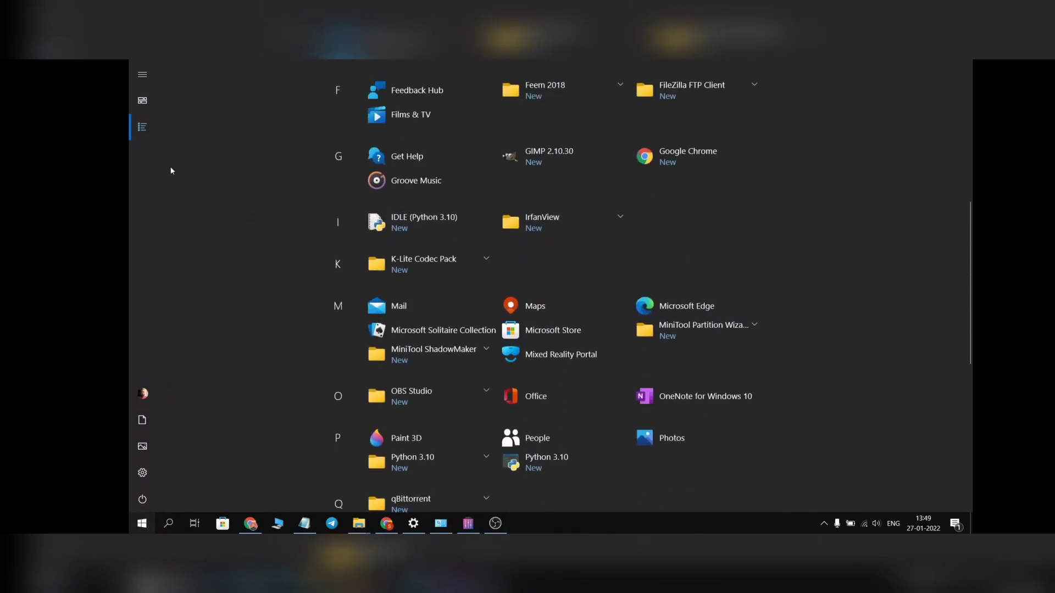
click(148, 75)
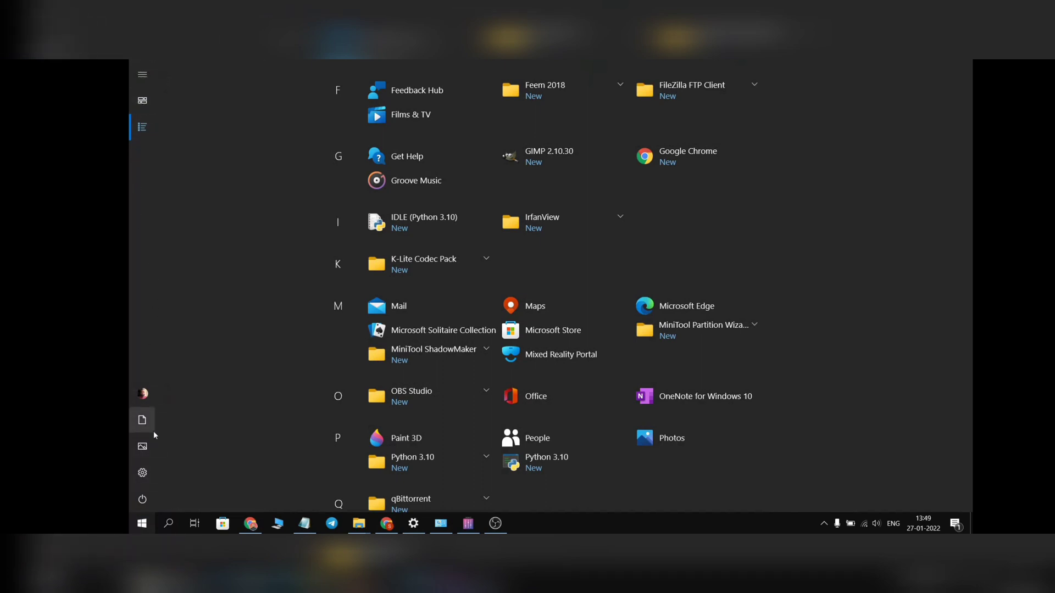
click(150, 472)
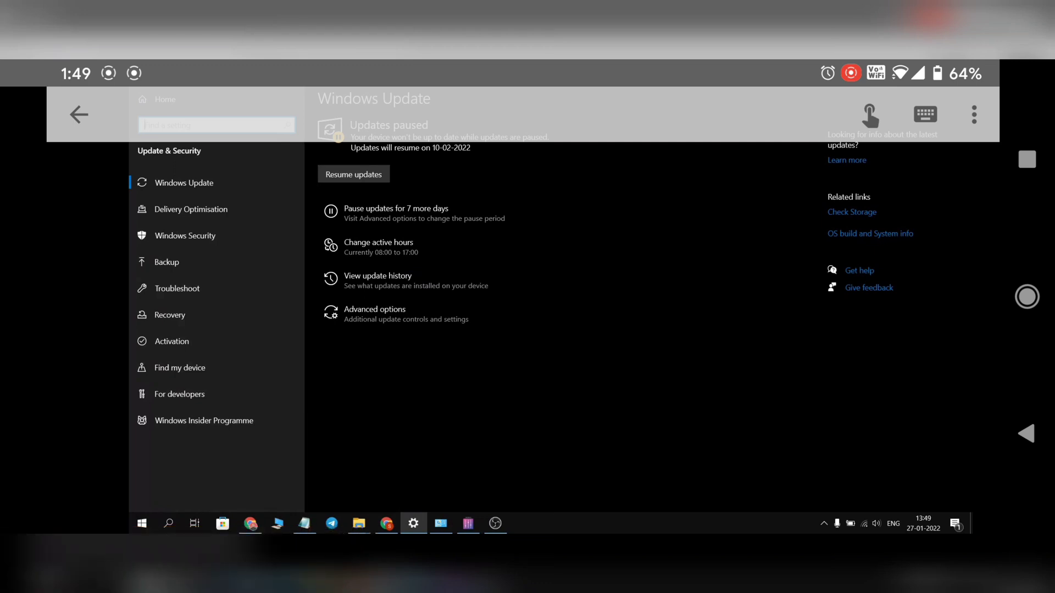
Step: Step through Backup and Delivery Optimisation to the Windows Security settings page
key(super)
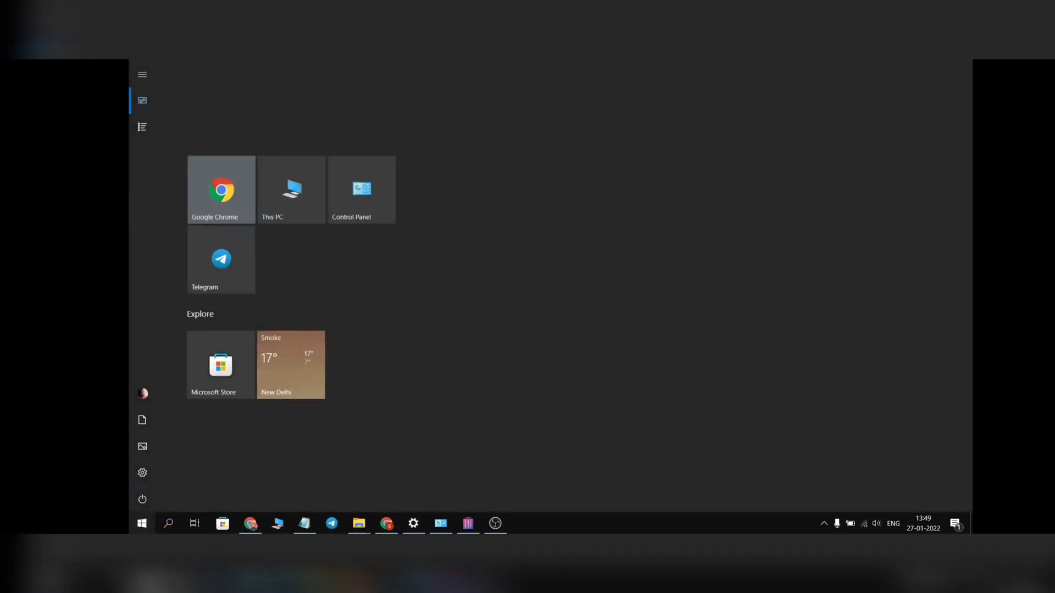
key(super)
key(super)
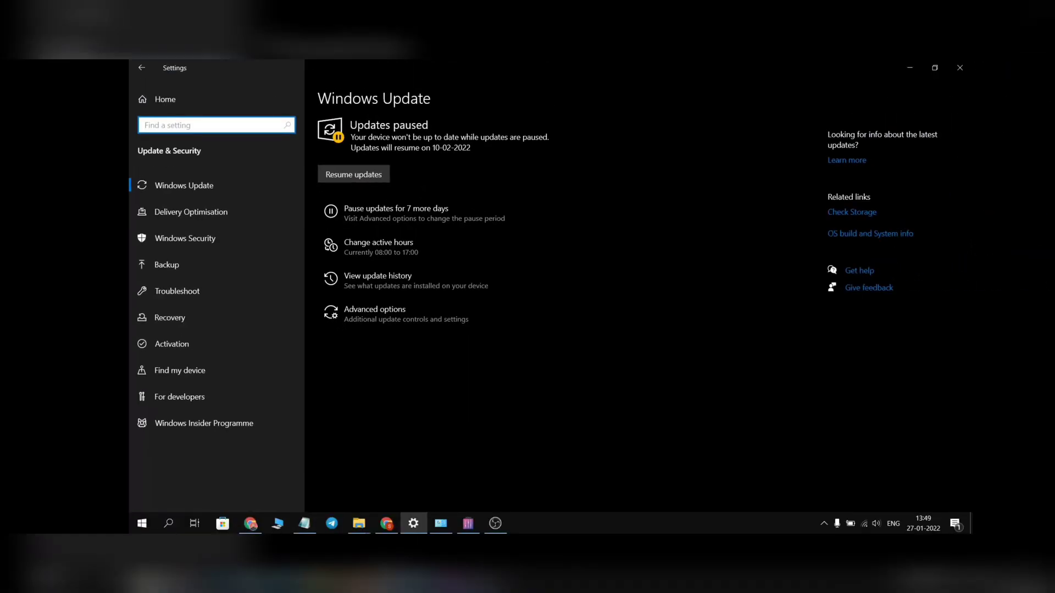
click(166, 262)
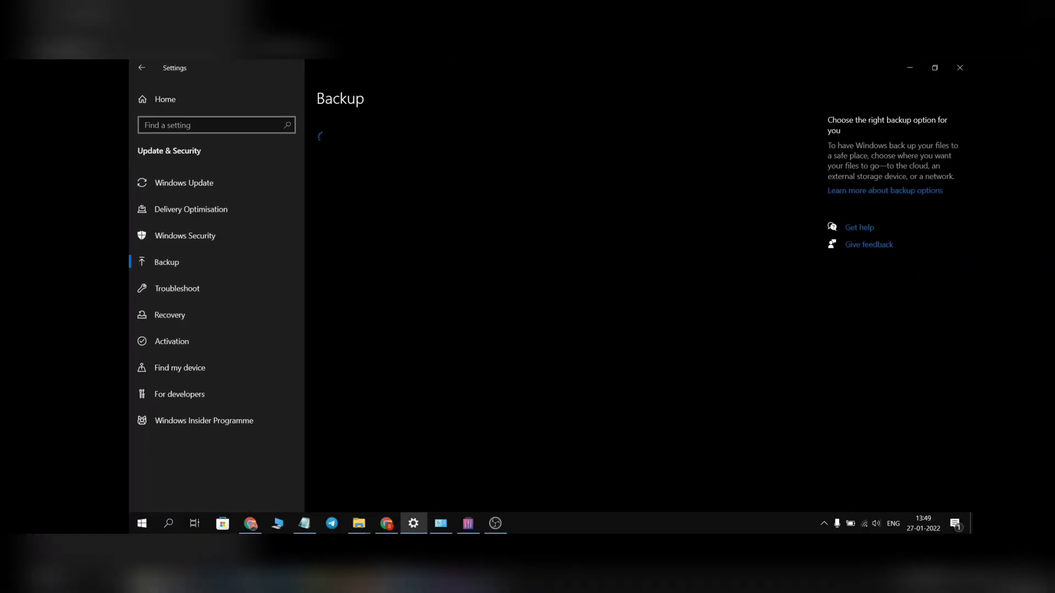
click(191, 209)
click(215, 236)
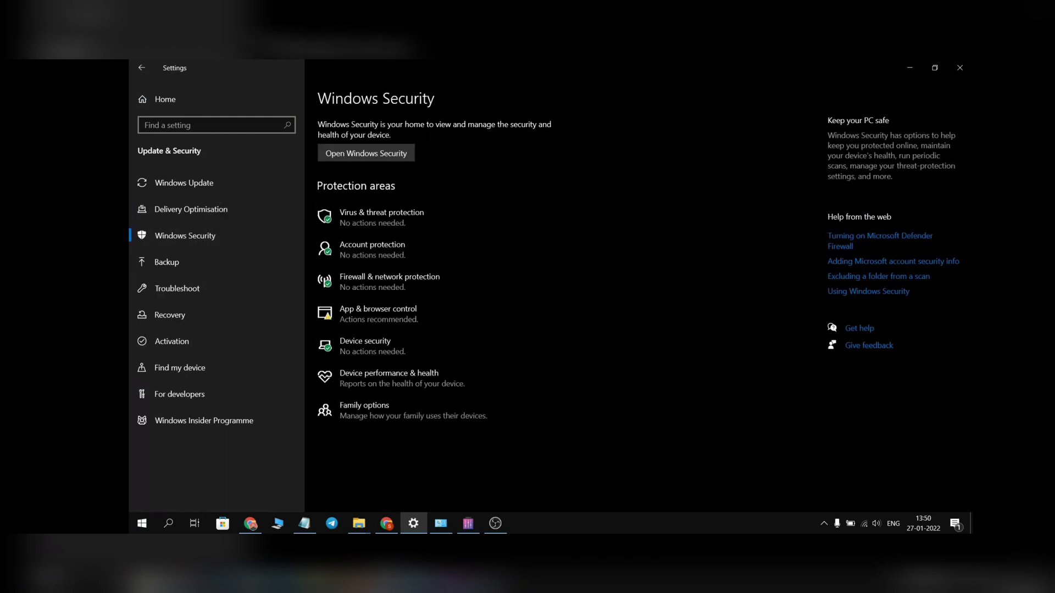
Step: Open and close the laptop's notifications and quick actions panel
click(956, 524)
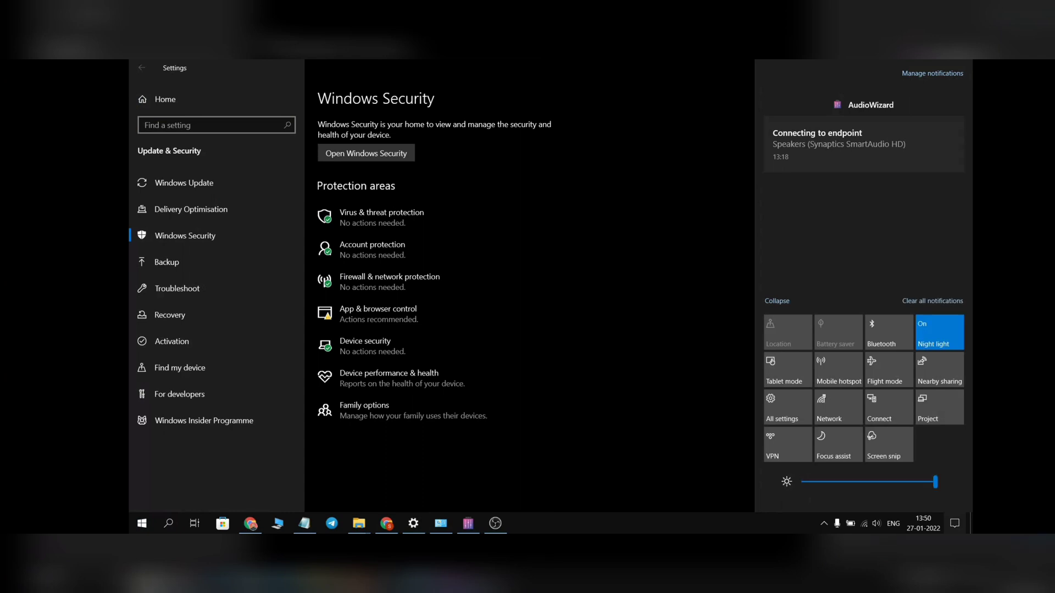
key(super+a)
key(super+a)
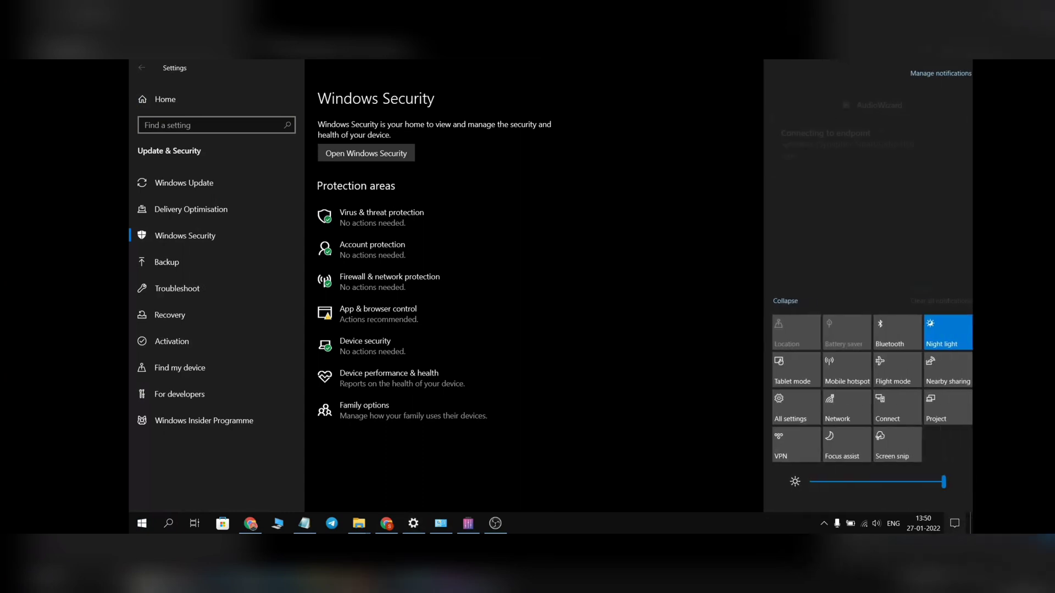
key(super+a)
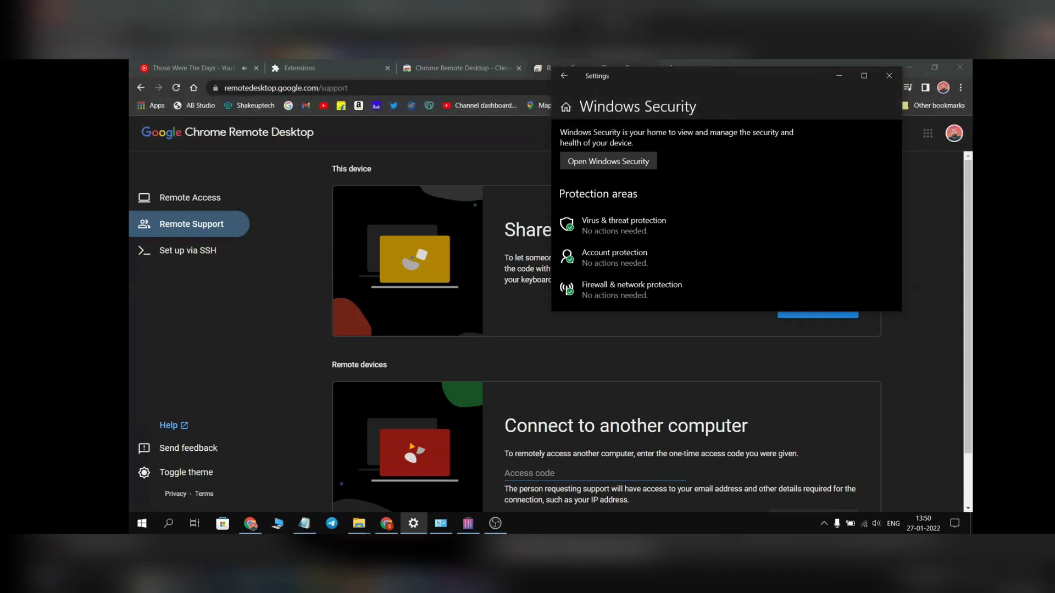
Step: Maximize Settings, visit Windows Update and Activation, then return to Chrome's Web Store tab
click(300, 68)
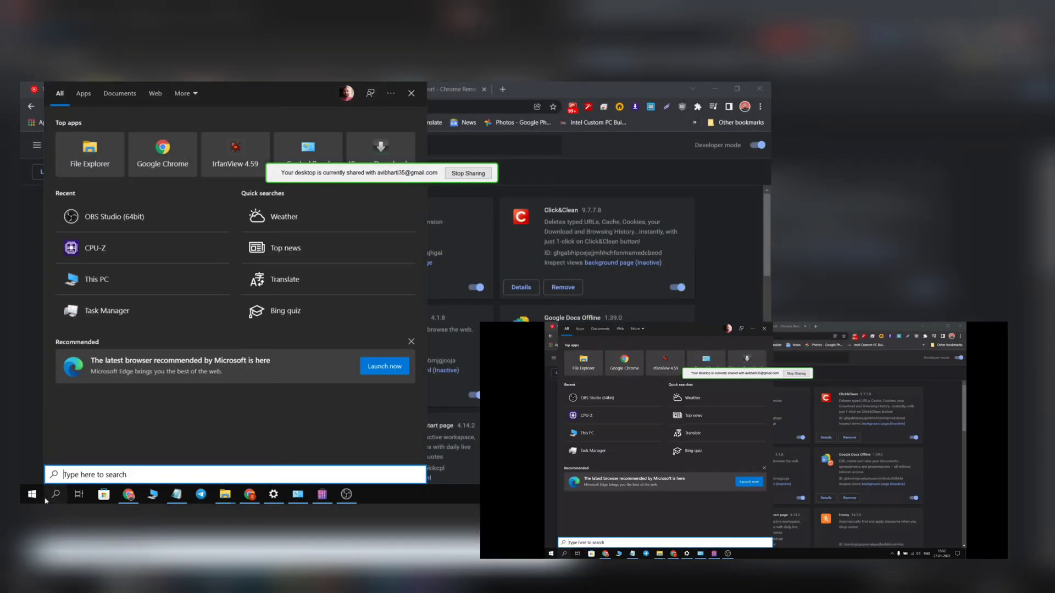
click(33, 497)
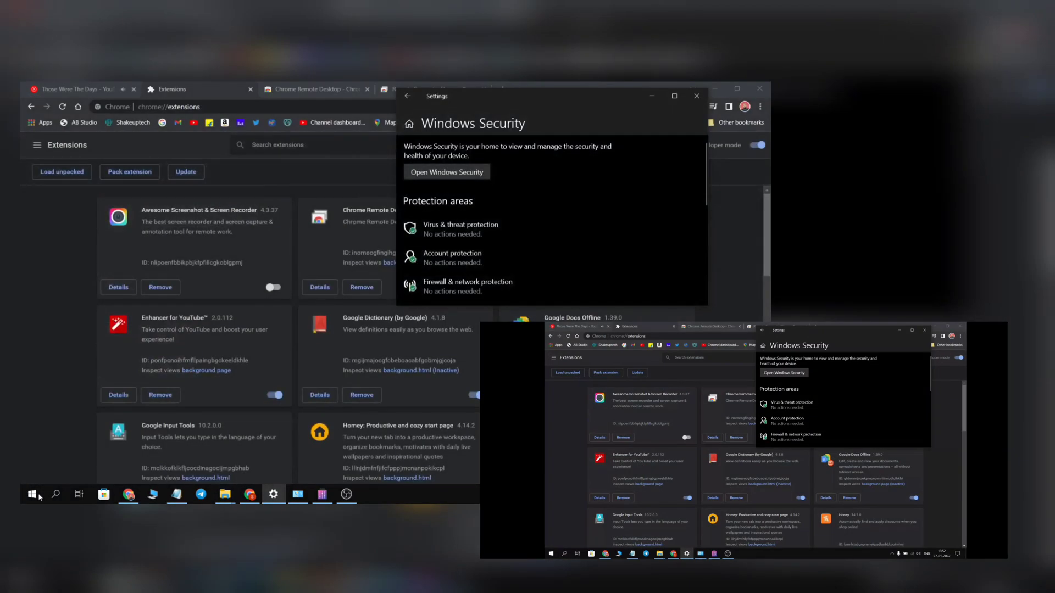
click(675, 96)
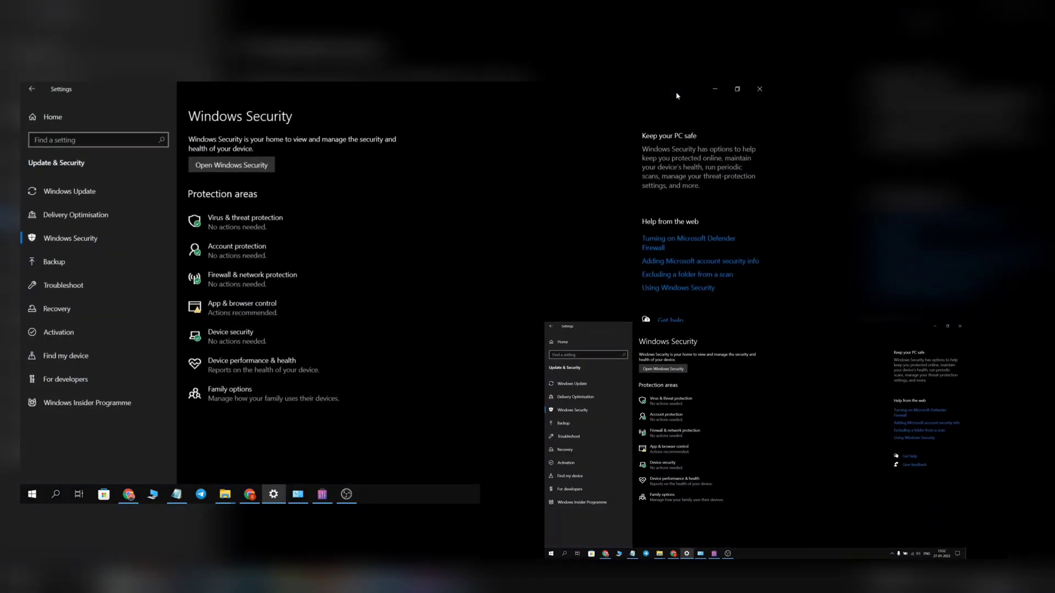
key(Up)
key(Up)
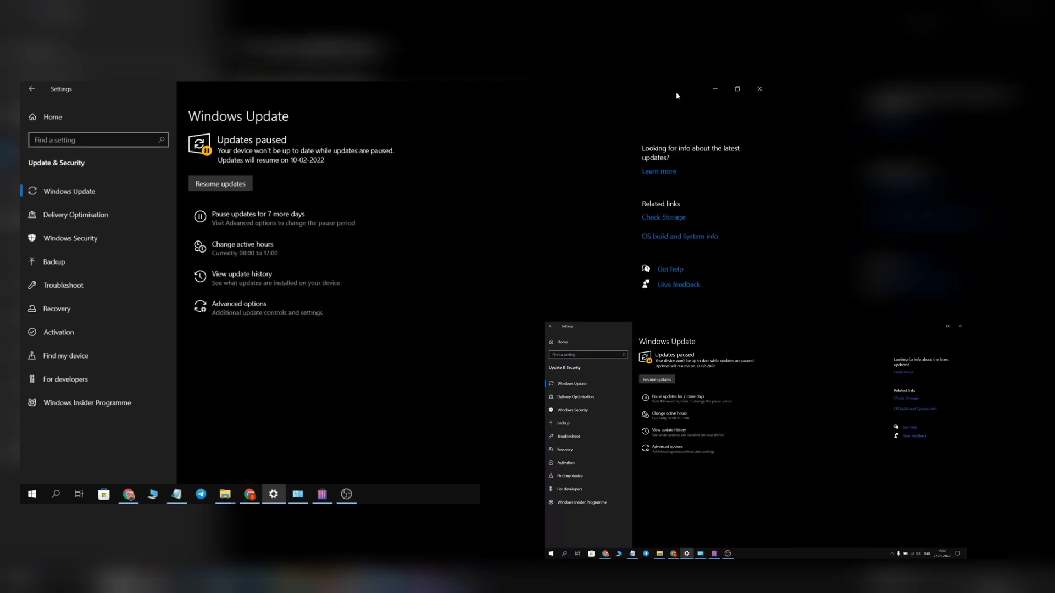
key(Down)
key(Down)
key(Down)
key(Down)
key(Down)
key(Down)
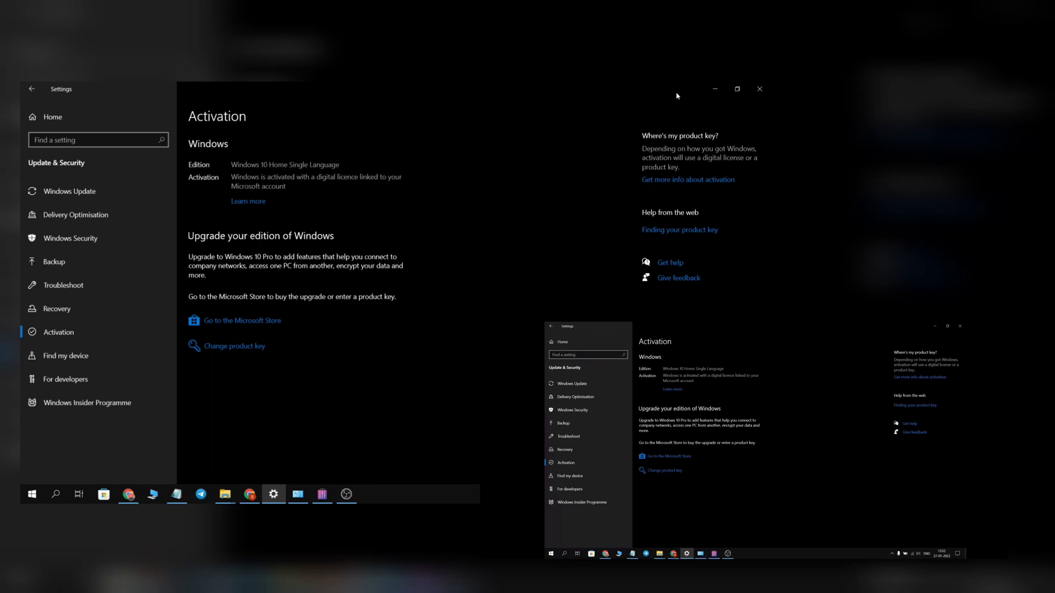
click(129, 494)
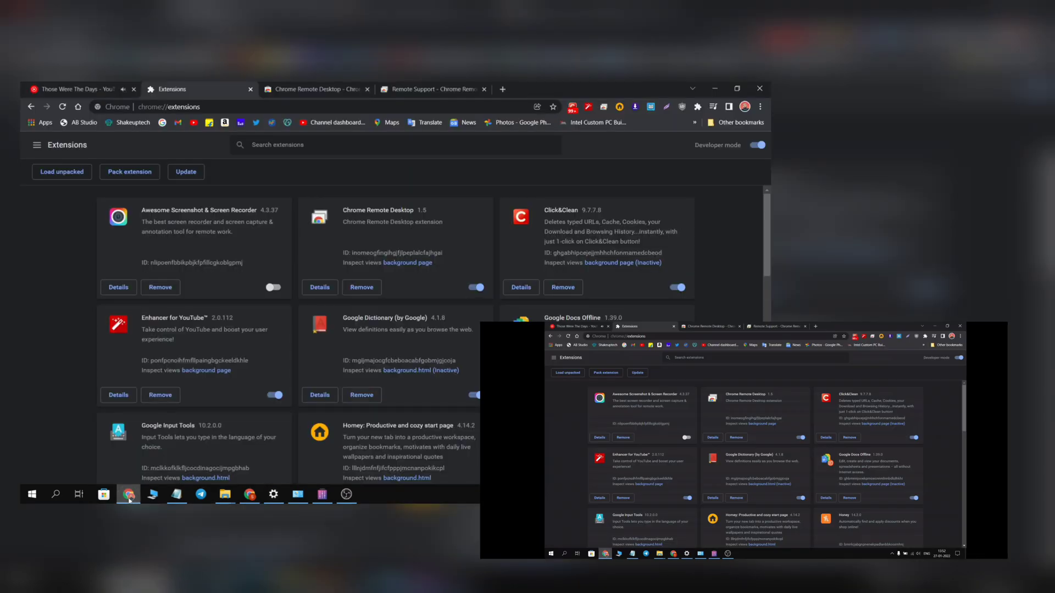
key(ctrl+Tab)
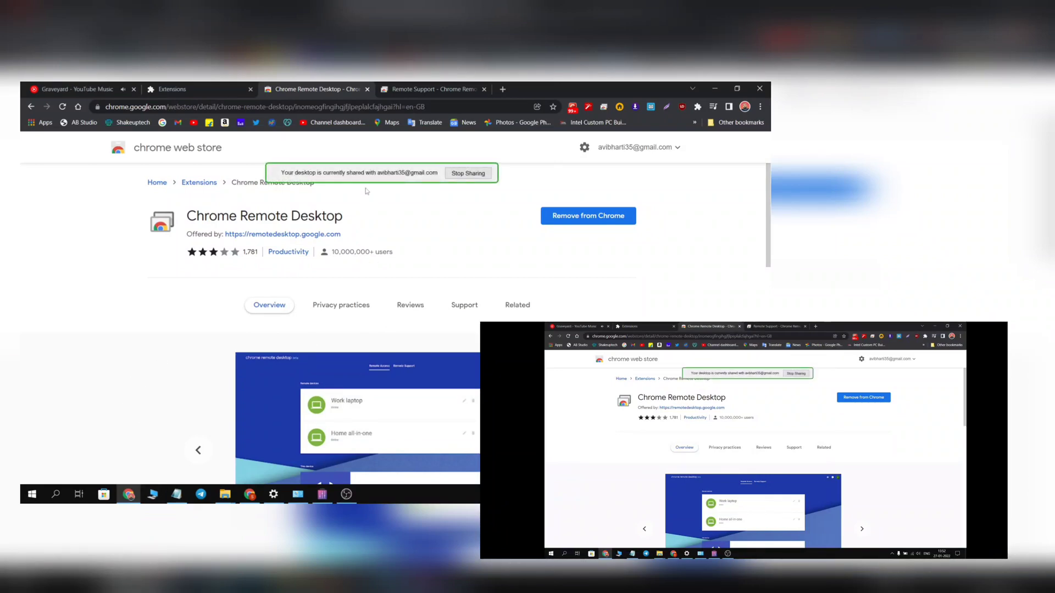
Step: Move the sharing notification bar aside and choose Stop Sharing to disconnect the phone
drag(367, 176, 395, 278)
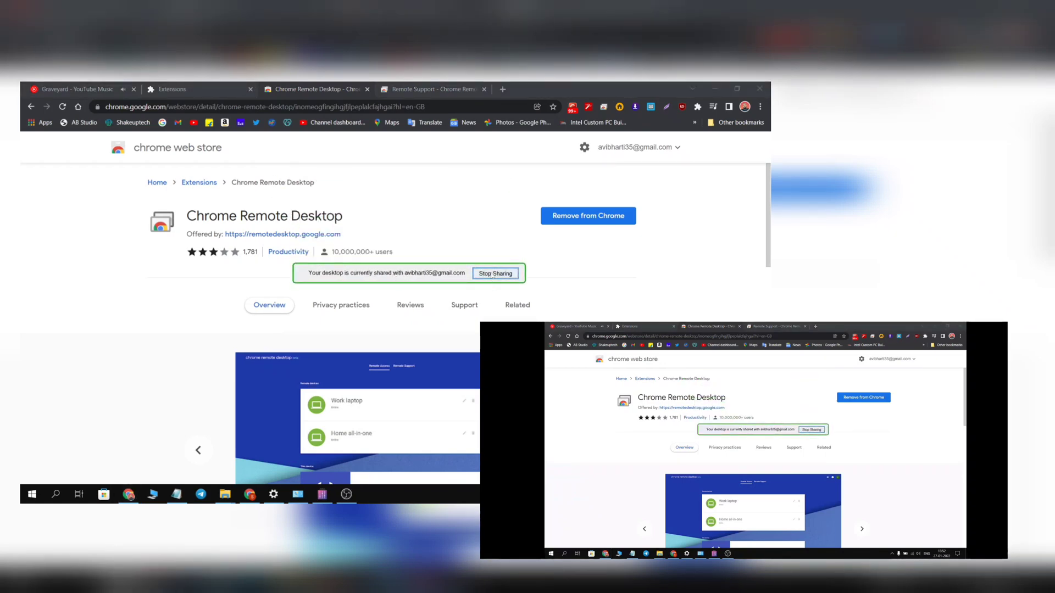
click(493, 275)
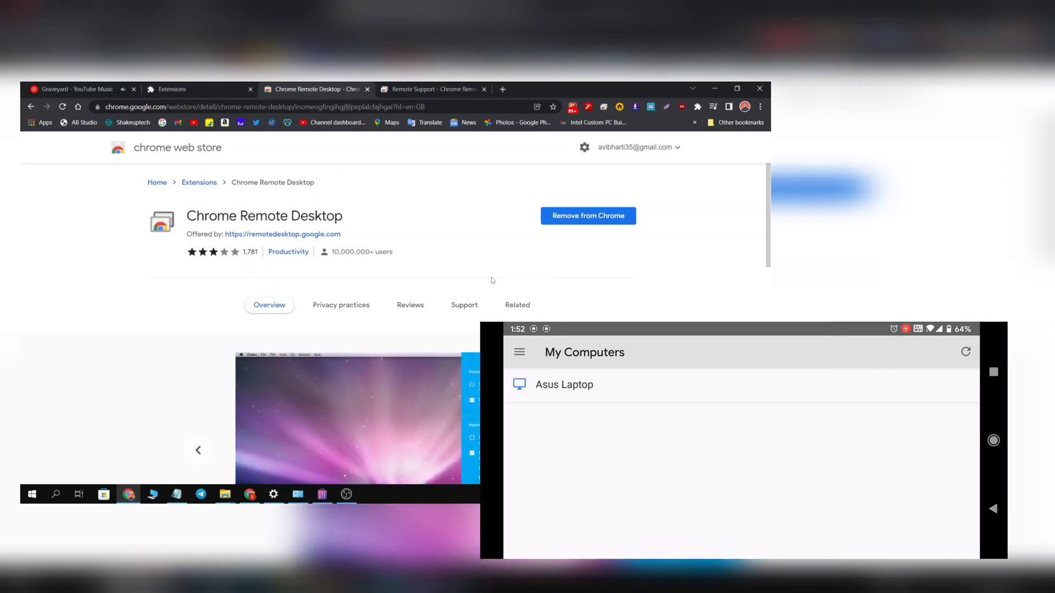